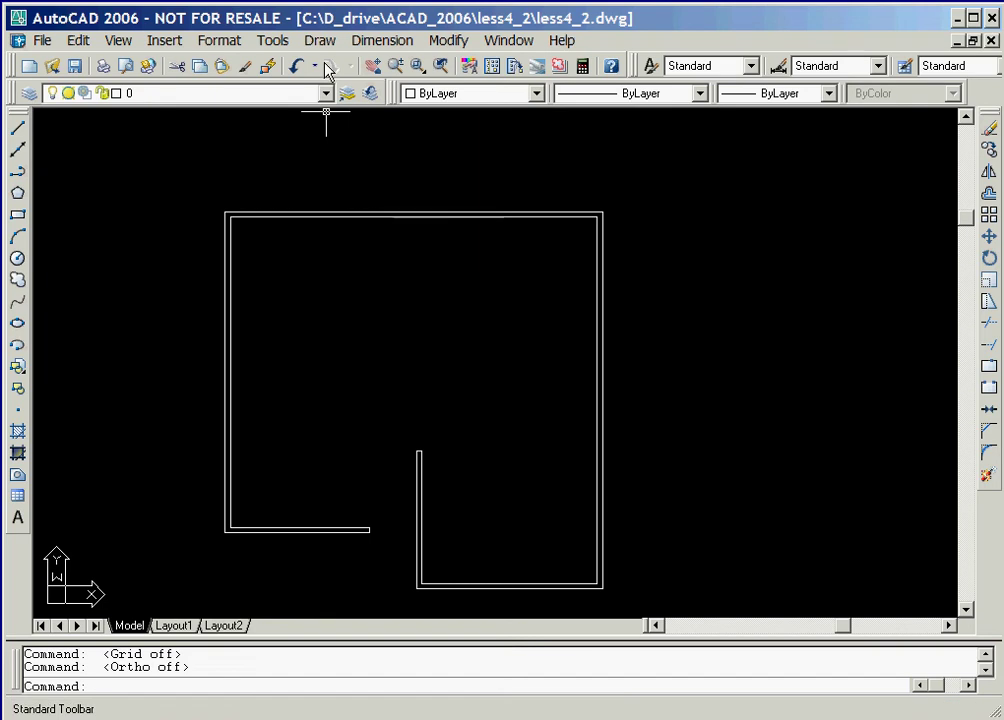
# - Display the floating Object Snap toolbar over the floor-plan drawing
pyautogui.rightClick(326, 70)
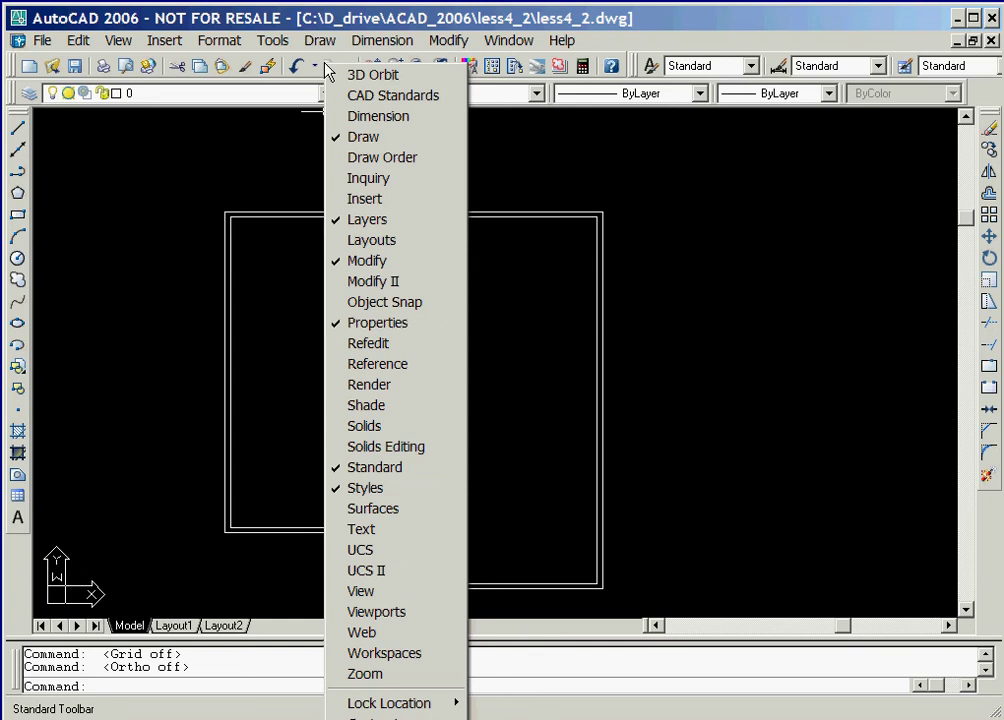
pyautogui.click(442, 308)
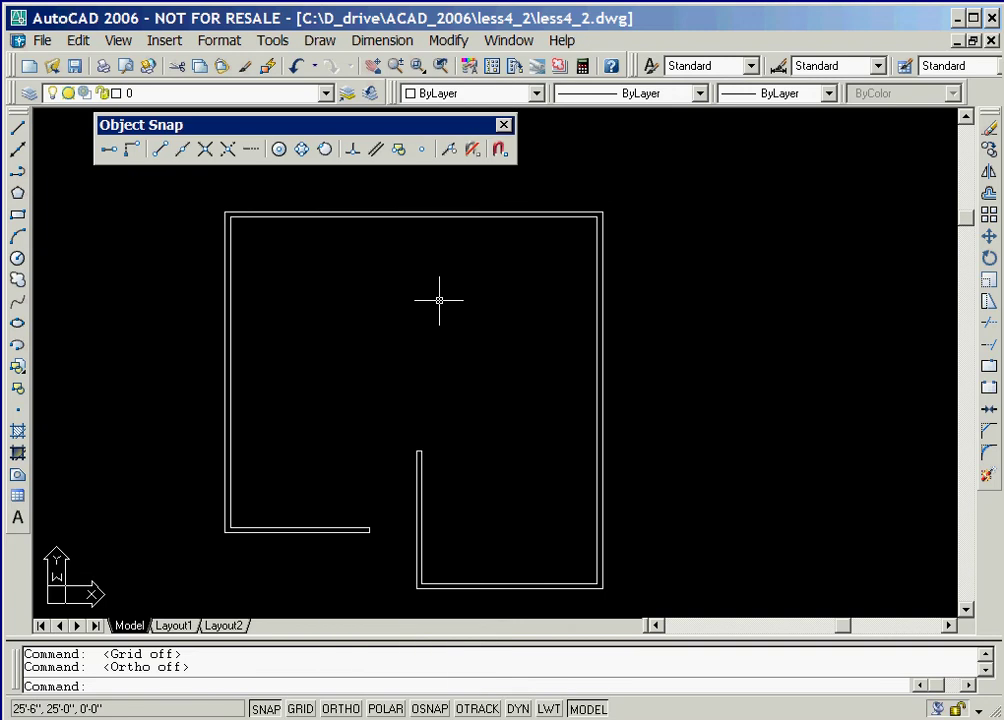
pyautogui.click(320, 40)
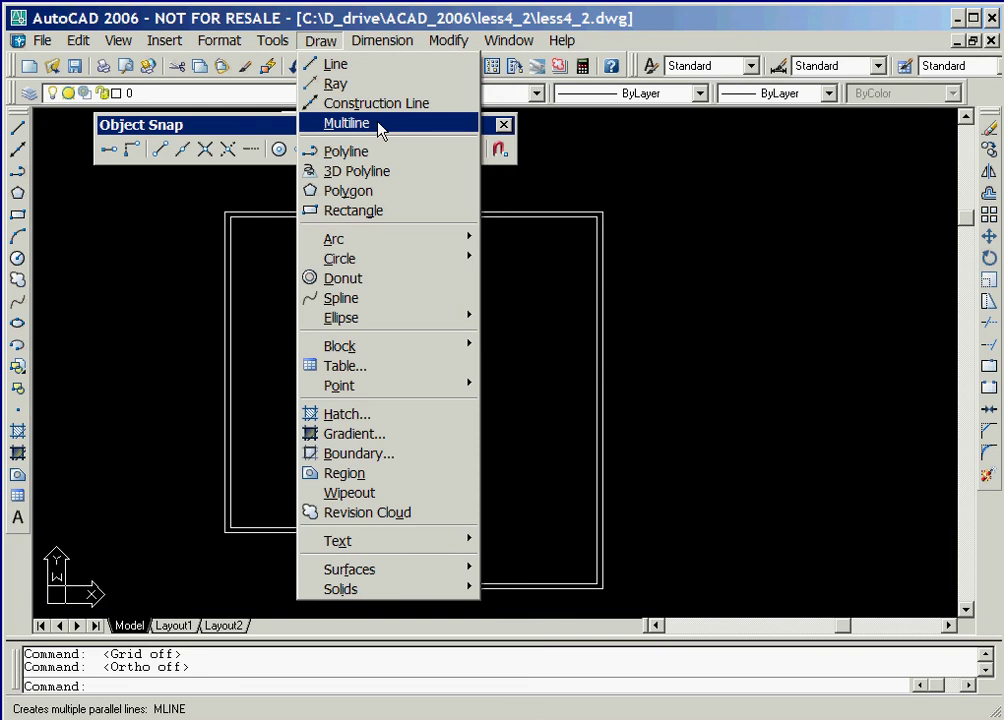
# - Start a multiline and set its justification to Bottom
pyautogui.click(380, 125)
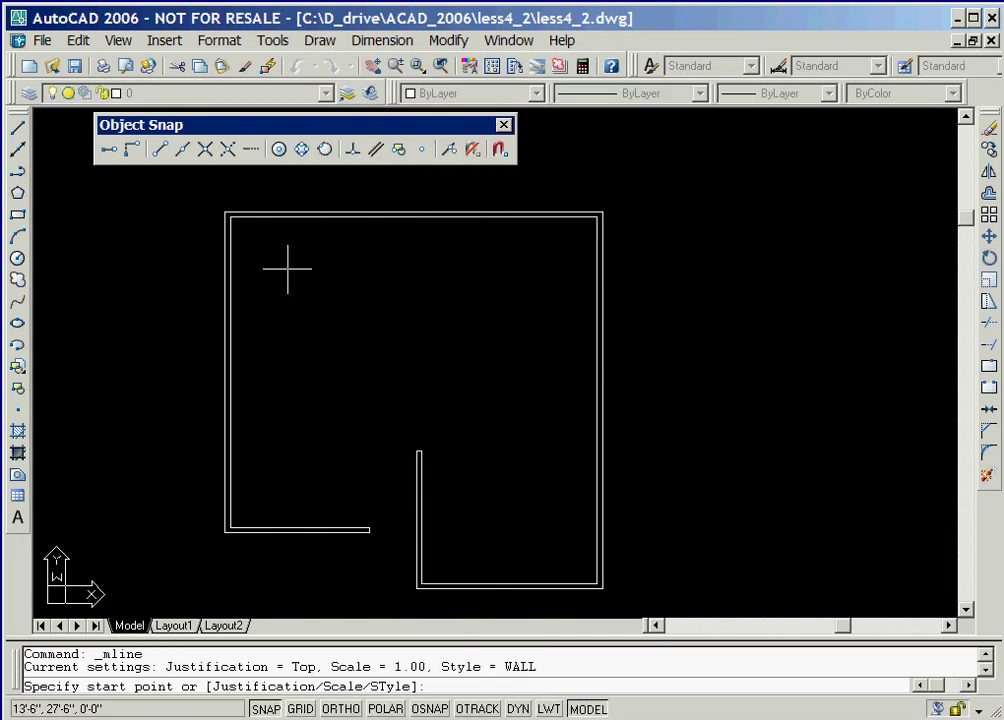
pyautogui.rightClick(287, 270)
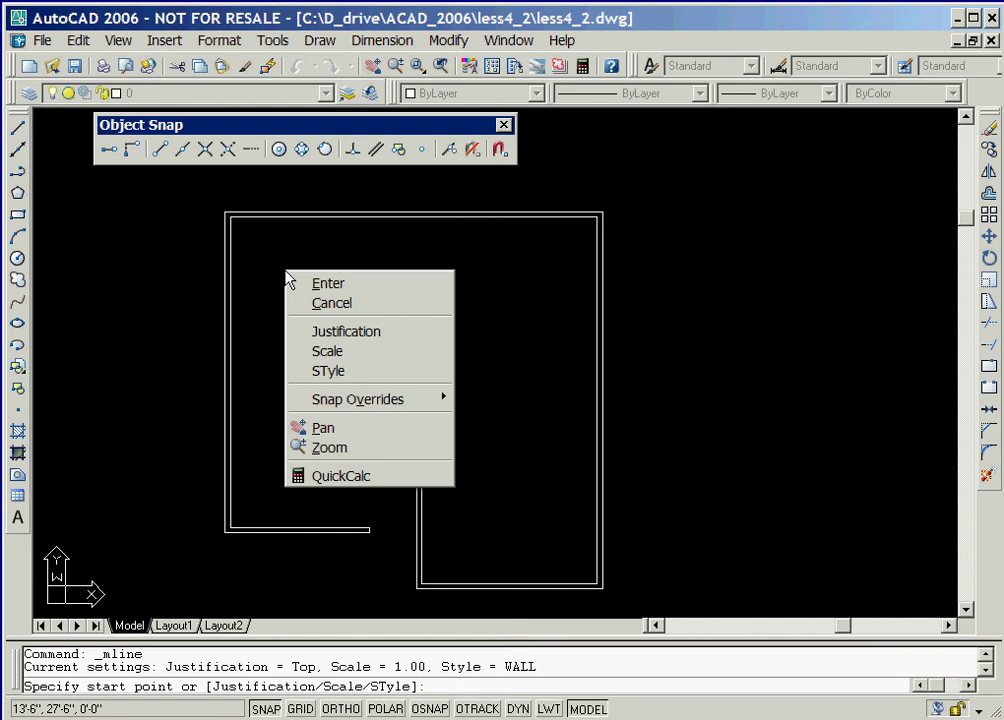
pyautogui.click(392, 338)
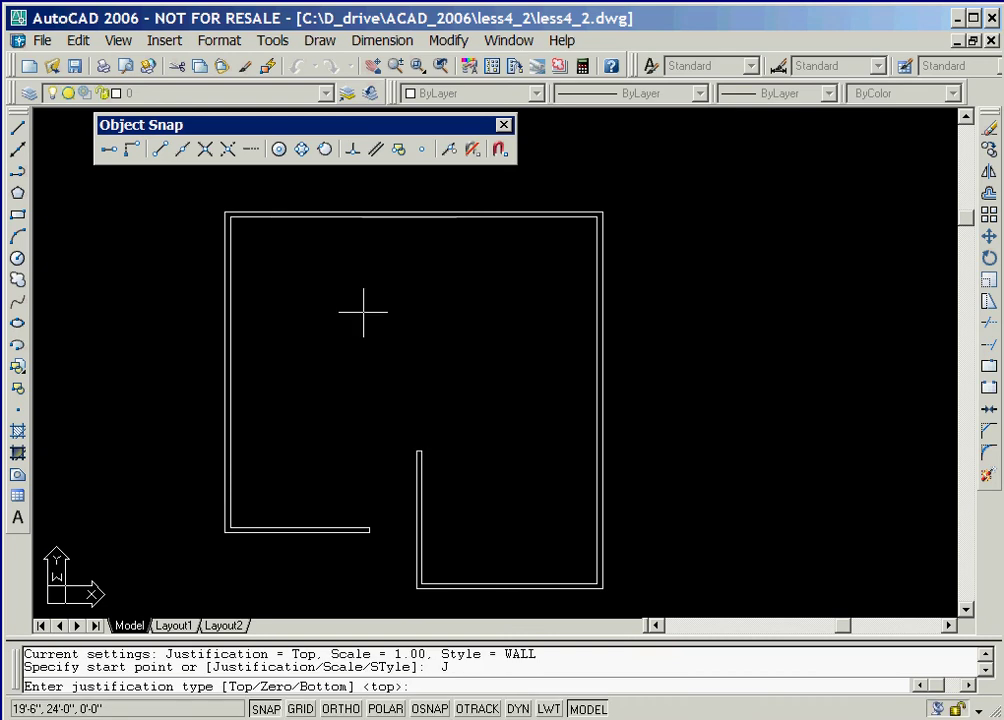
pyautogui.rightClick(363, 313)
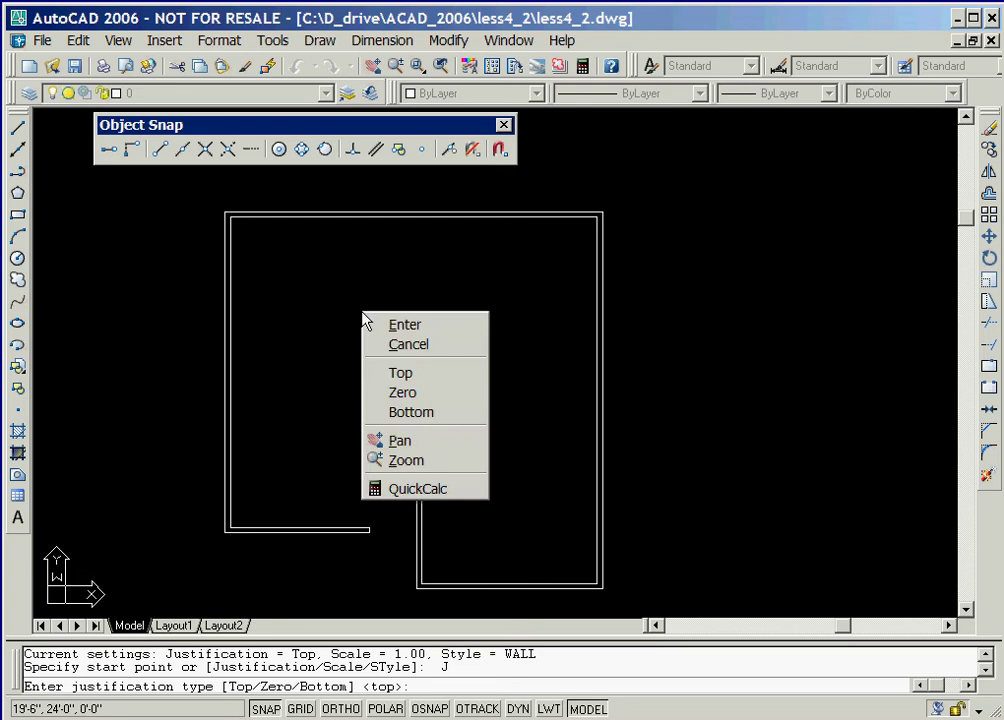
pyautogui.click(446, 412)
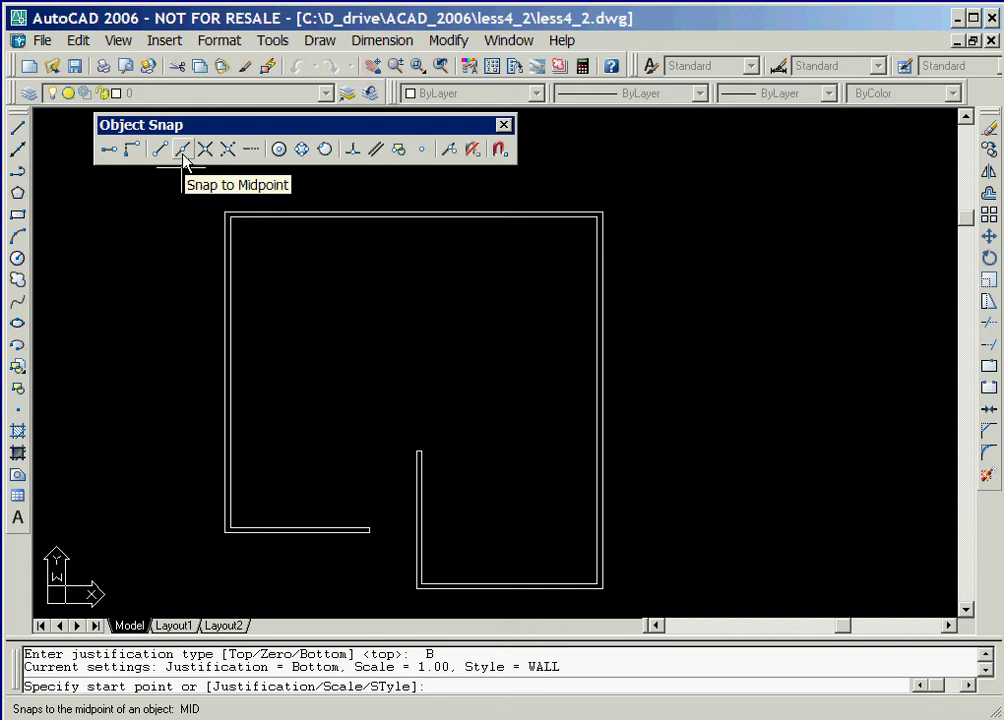
pyautogui.doubleClick(183, 152)
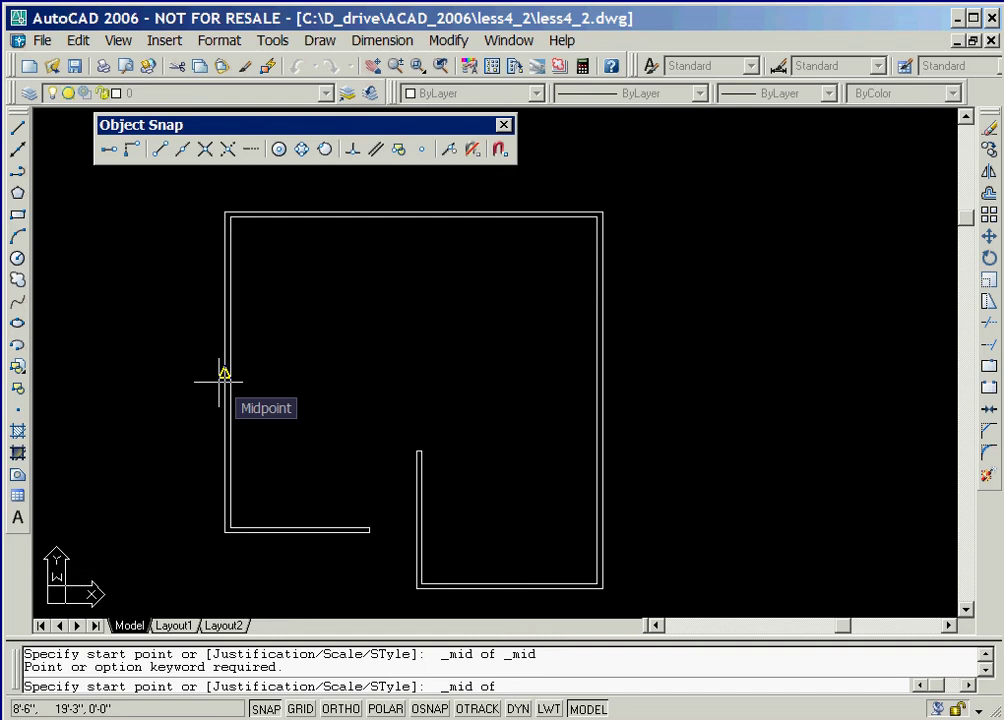
pyautogui.click(224, 380)
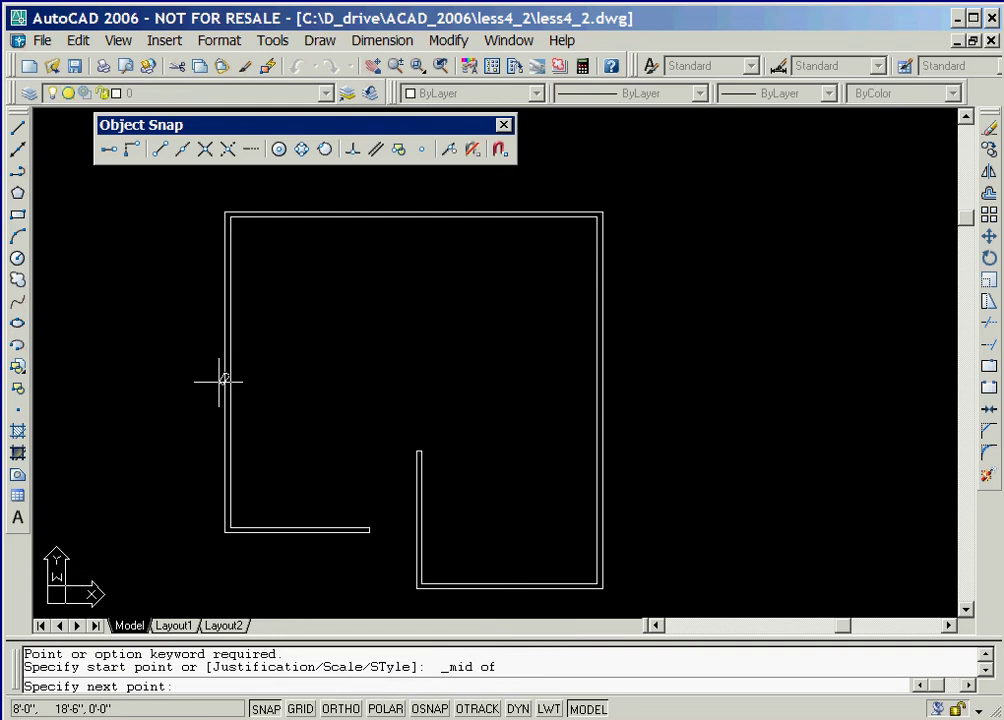
pyautogui.write("@10',0")
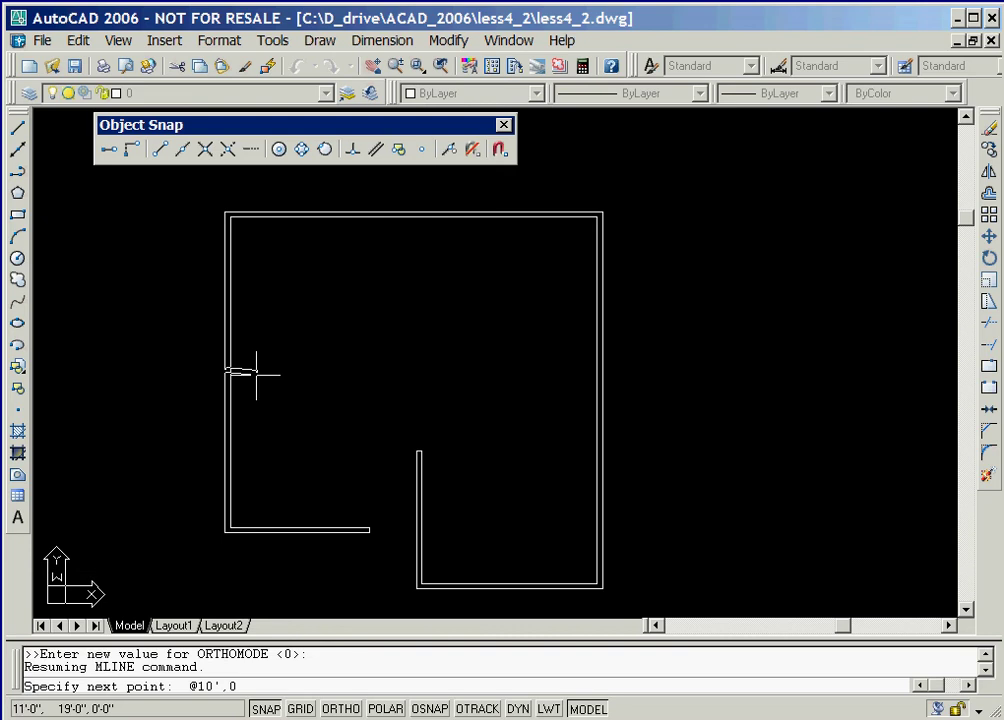
pyautogui.press('Return')
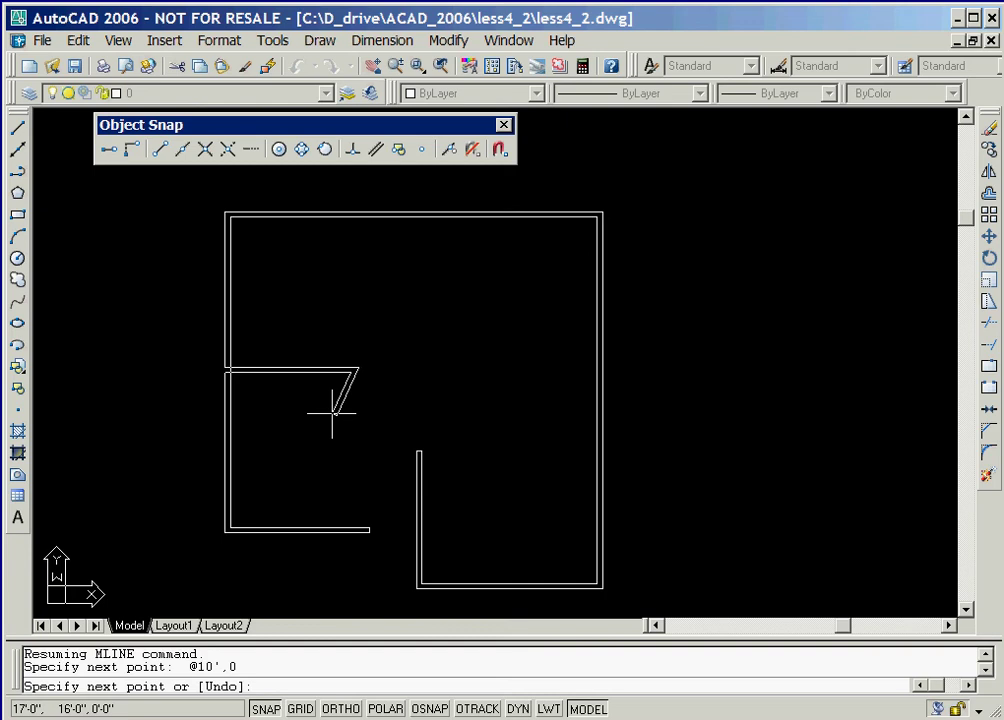
pyautogui.write('@0,9"')
pyautogui.press('Return')
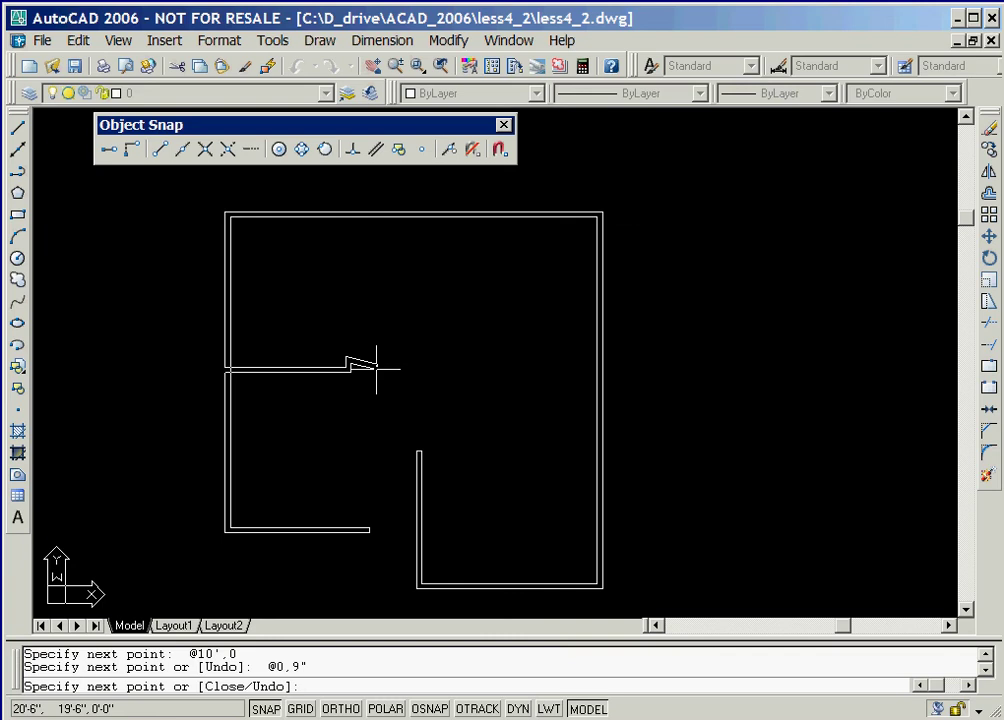
pyautogui.rightClick(373, 377)
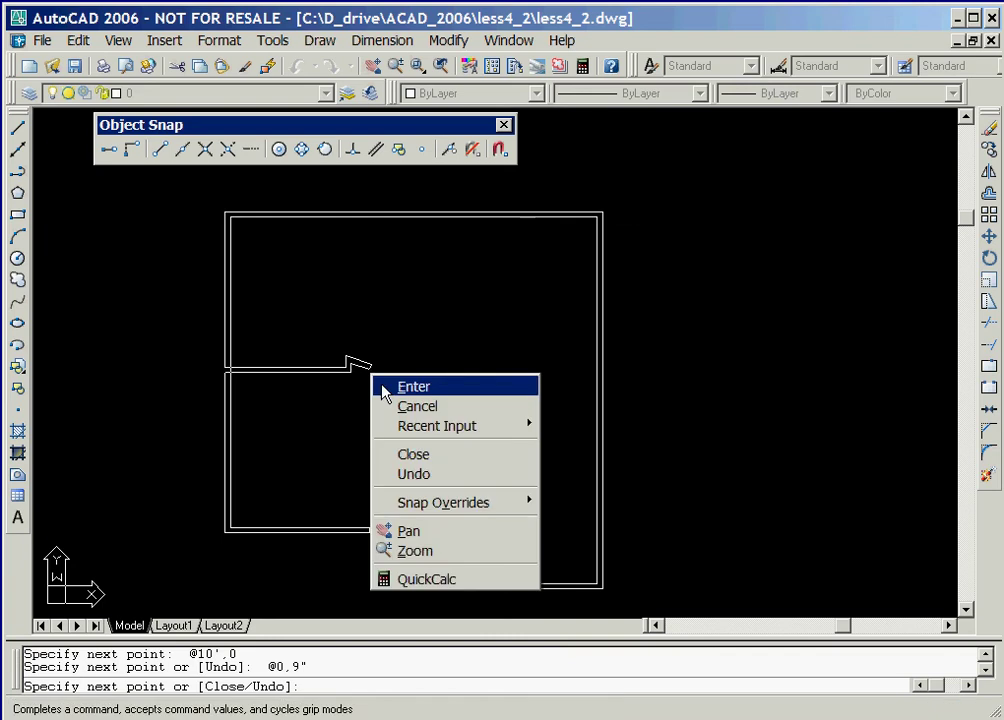
pyautogui.click(413, 387)
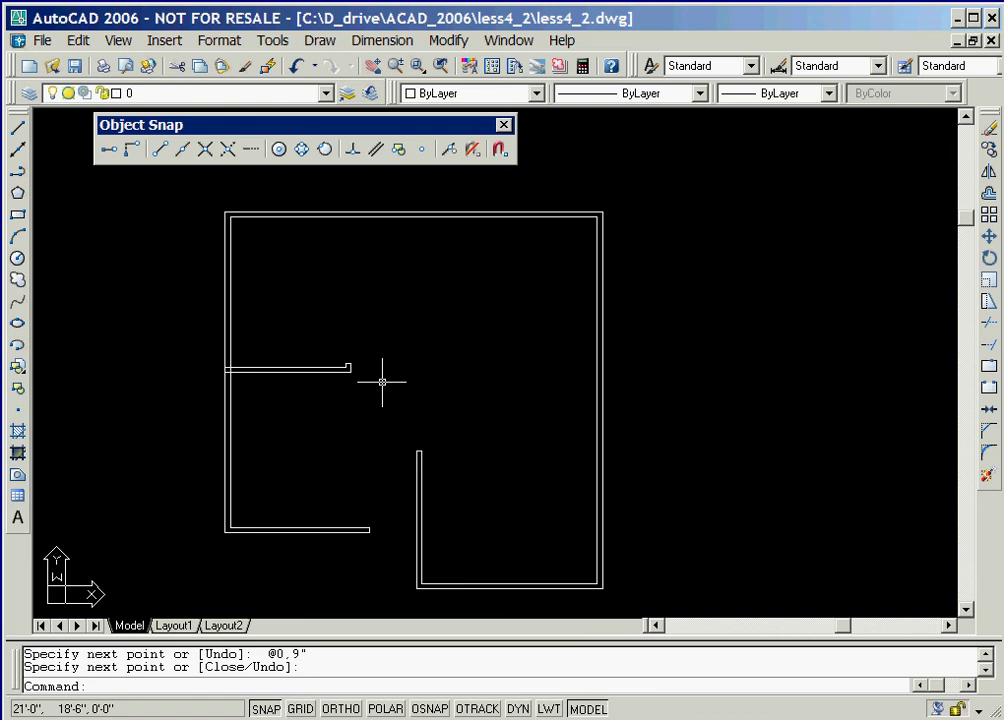
# - Draw a 2'8" vertical closet wall line up from the partition's endpoint
pyautogui.click(22, 132)
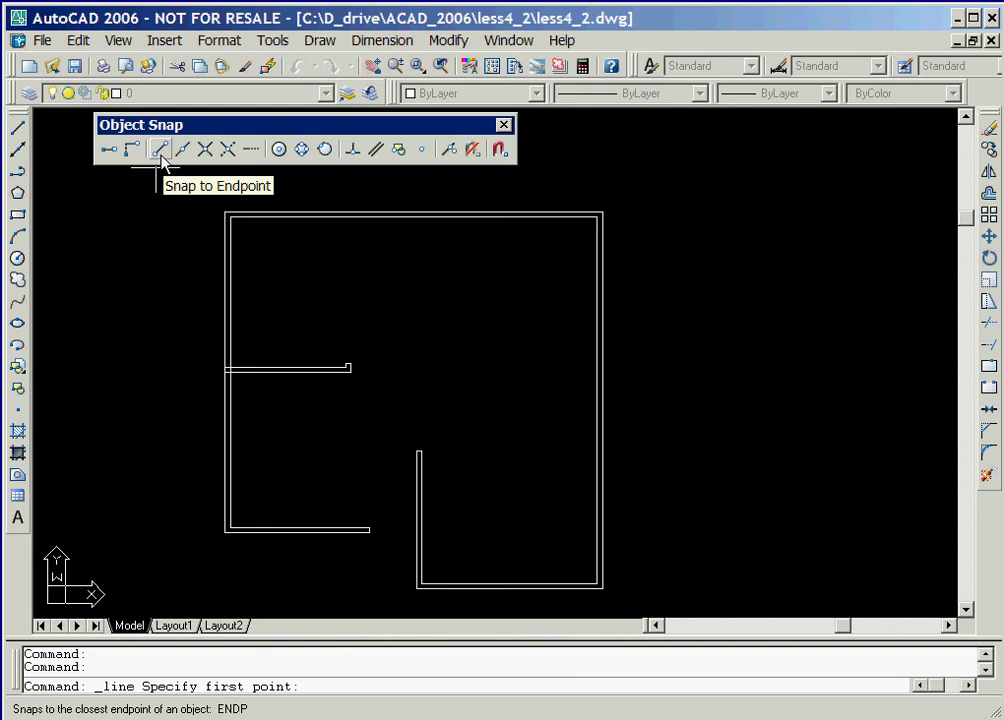
pyautogui.doubleClick(160, 150)
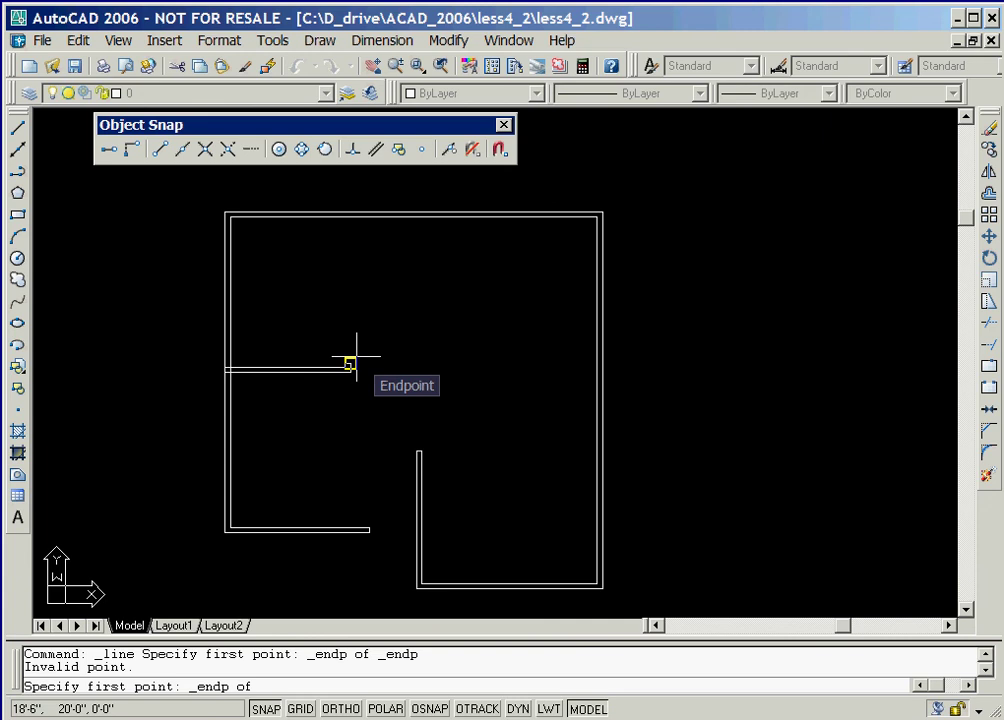
pyautogui.click(357, 355)
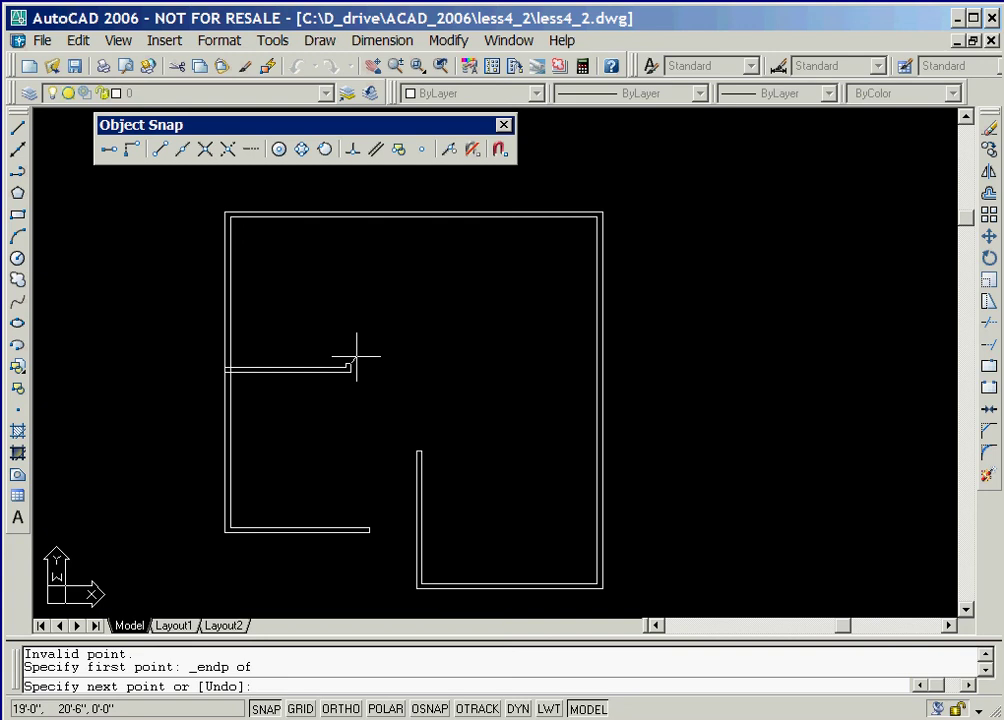
pyautogui.write('@0,2\'8"')
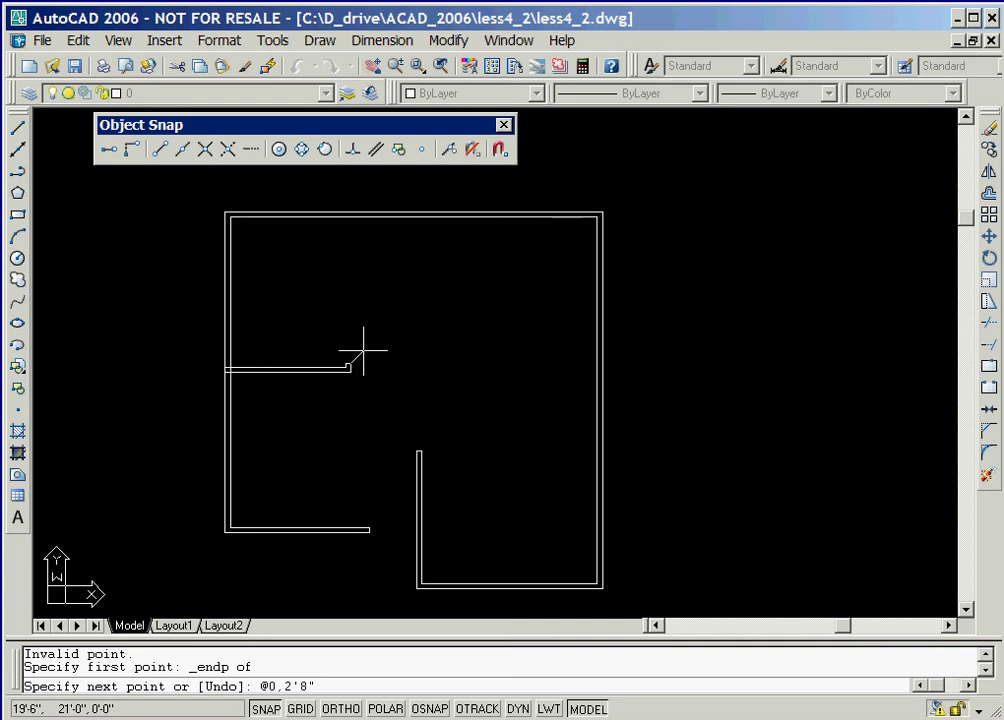
pyautogui.press('Return')
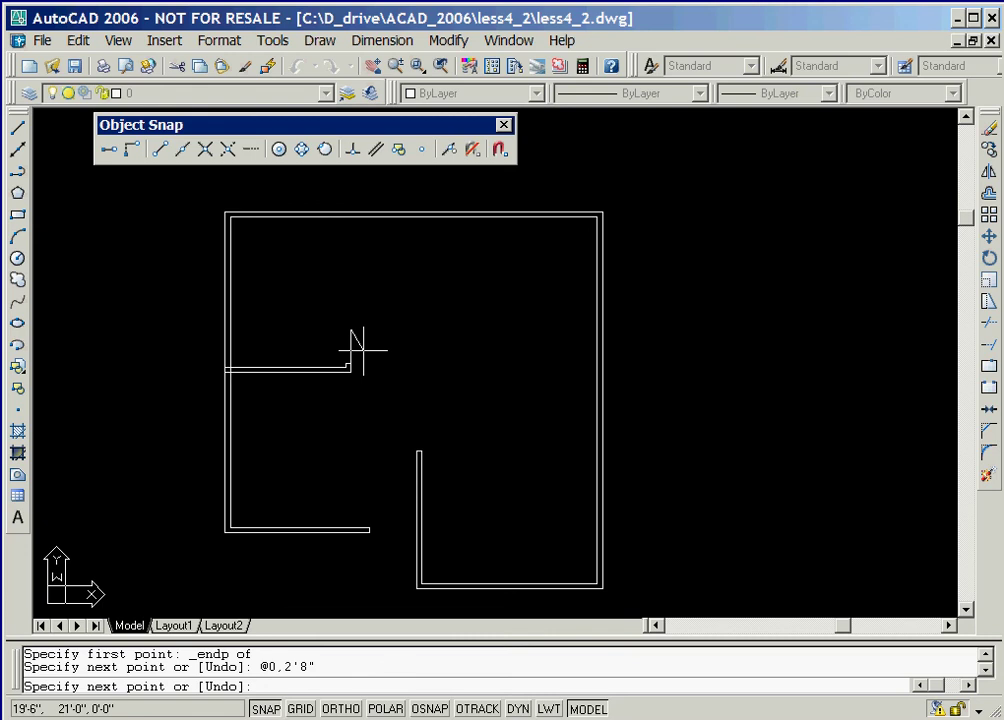
pyautogui.rightClick(363, 351)
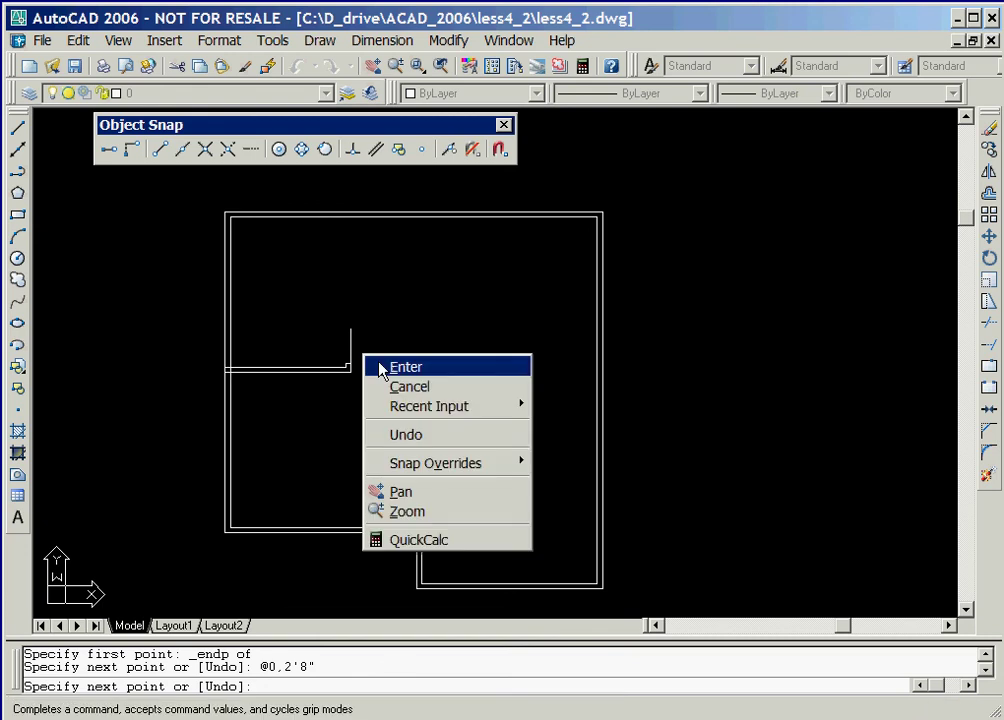
pyautogui.click(400, 367)
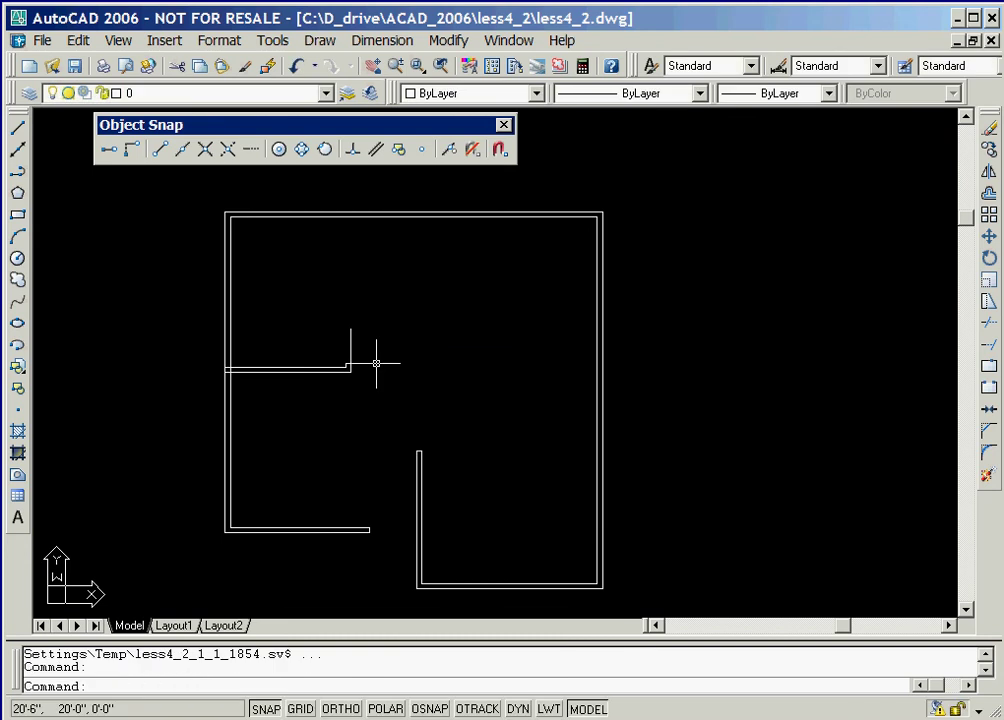
pyautogui.click(321, 40)
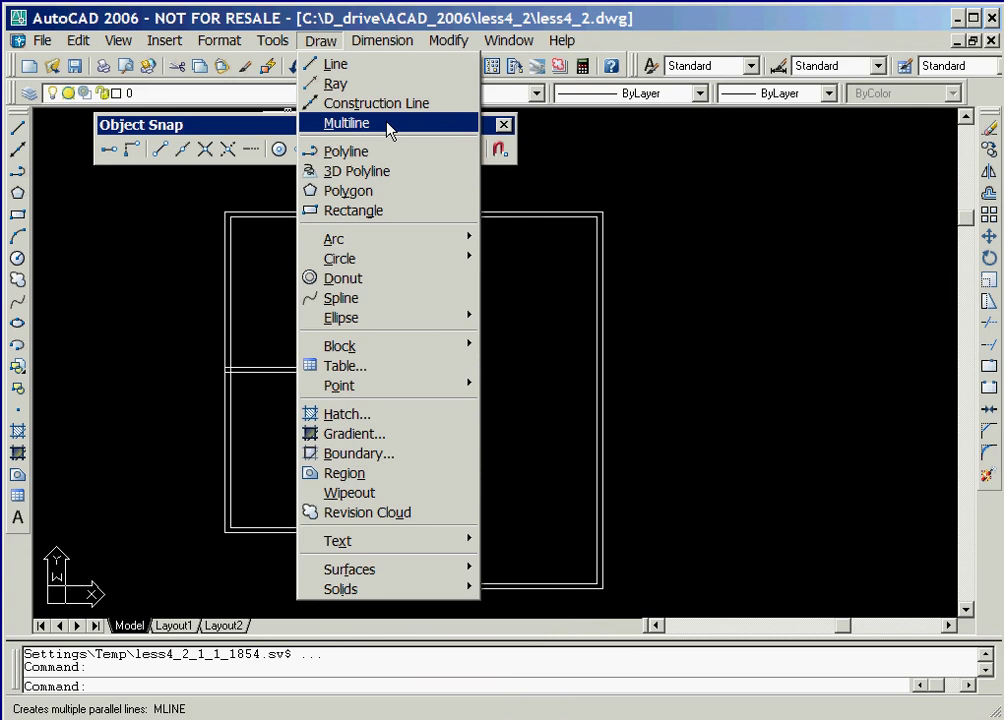
# - Start another multiline with Top justification
pyautogui.click(389, 130)
pyautogui.rightClick(364, 255)
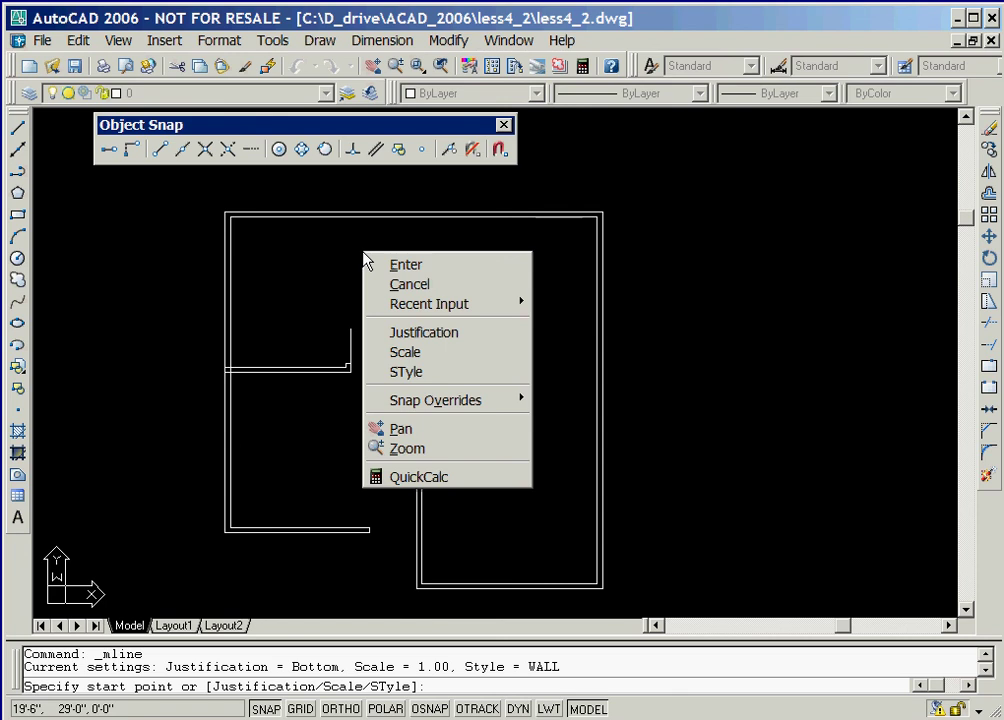
pyautogui.click(462, 340)
pyautogui.rightClick(421, 270)
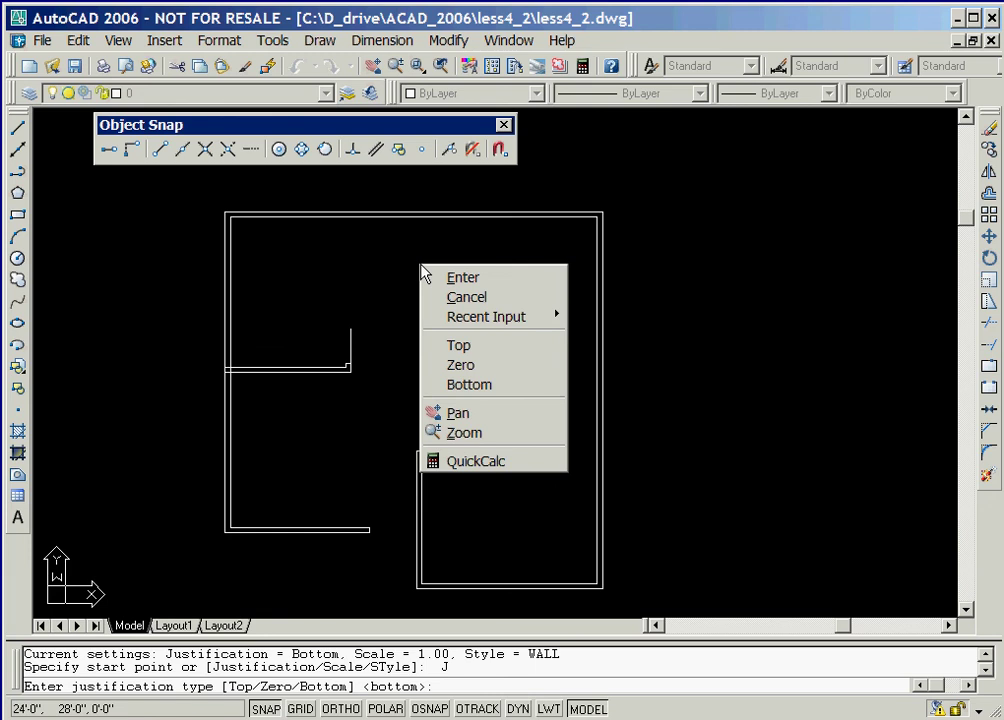
pyautogui.click(485, 350)
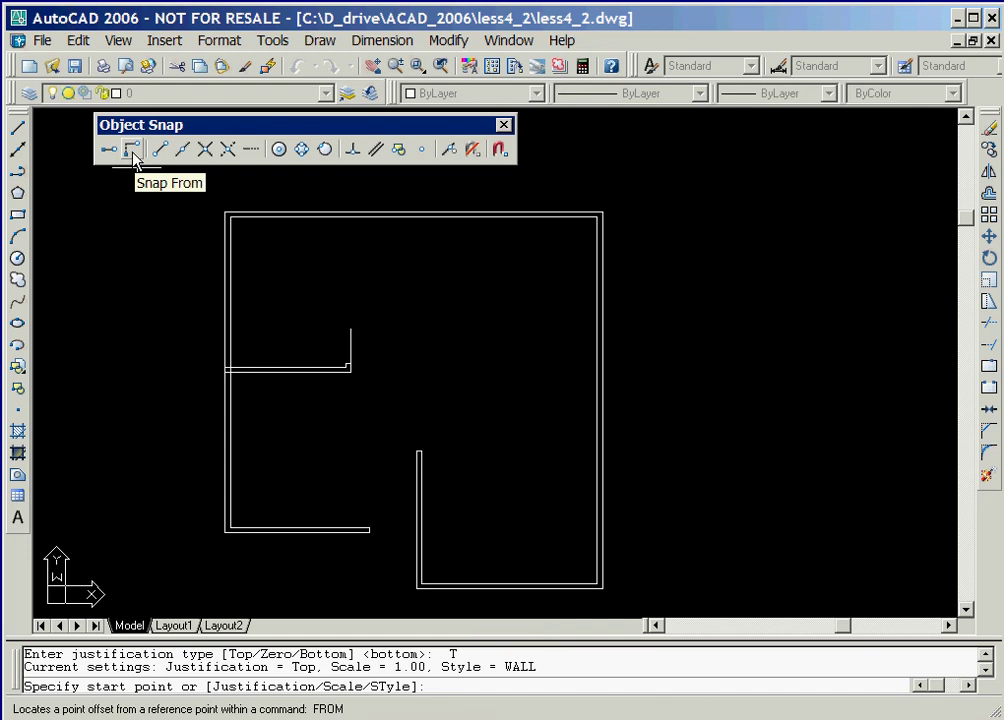
# - Run the partition from 10' right of the top-left corner down to the closet line's endpoint
pyautogui.click(133, 152)
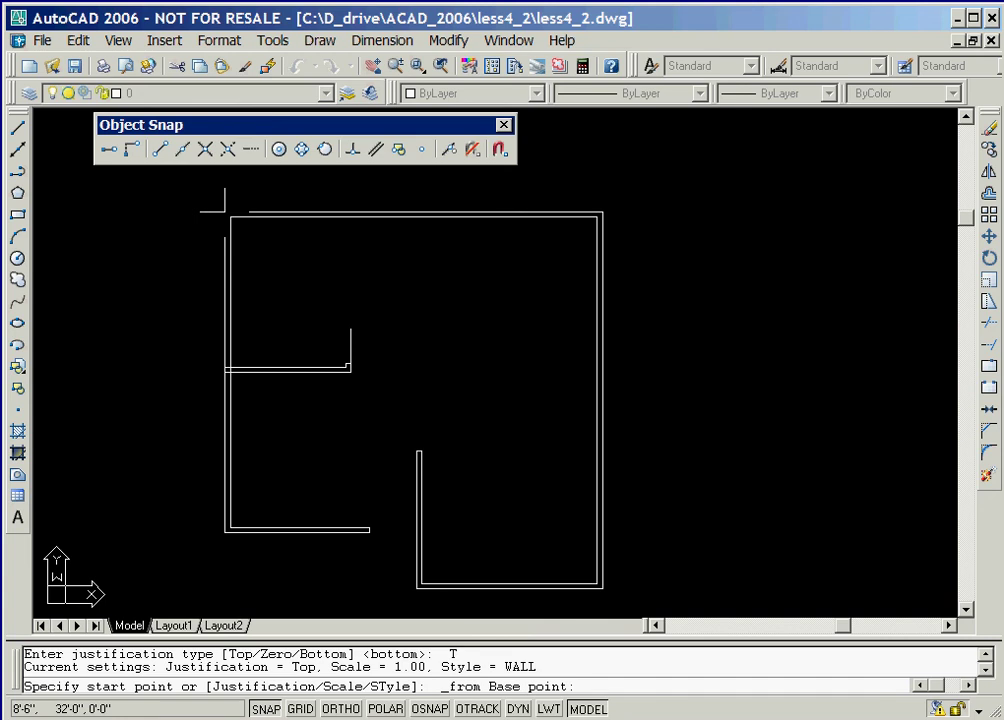
pyautogui.click(225, 212)
pyautogui.write("@10',0")
pyautogui.press('Return')
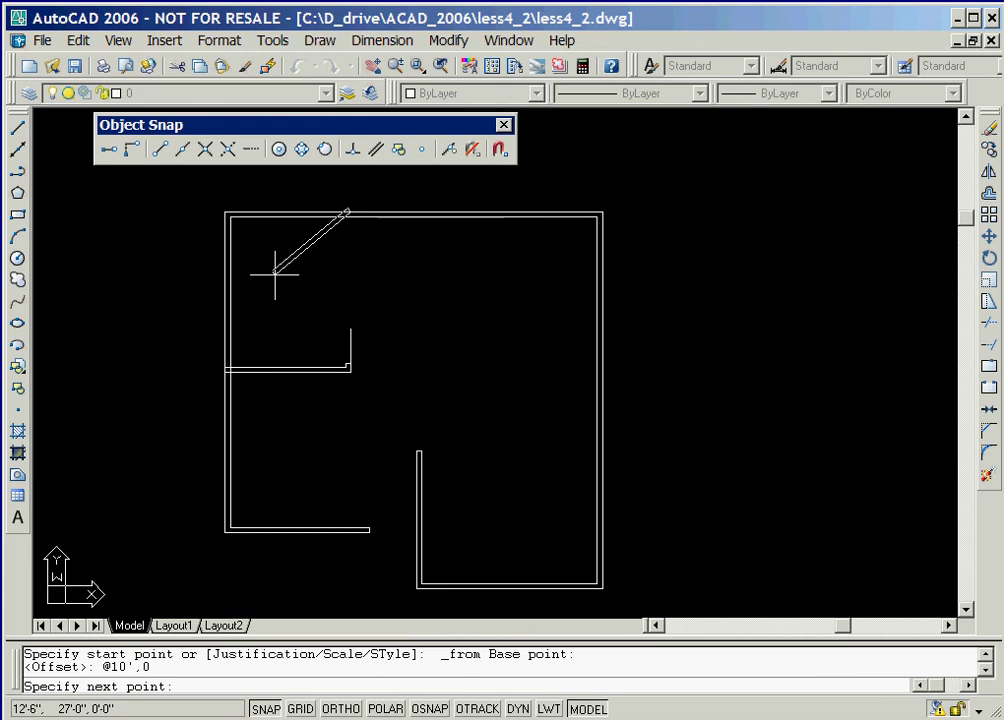
pyautogui.click(160, 150)
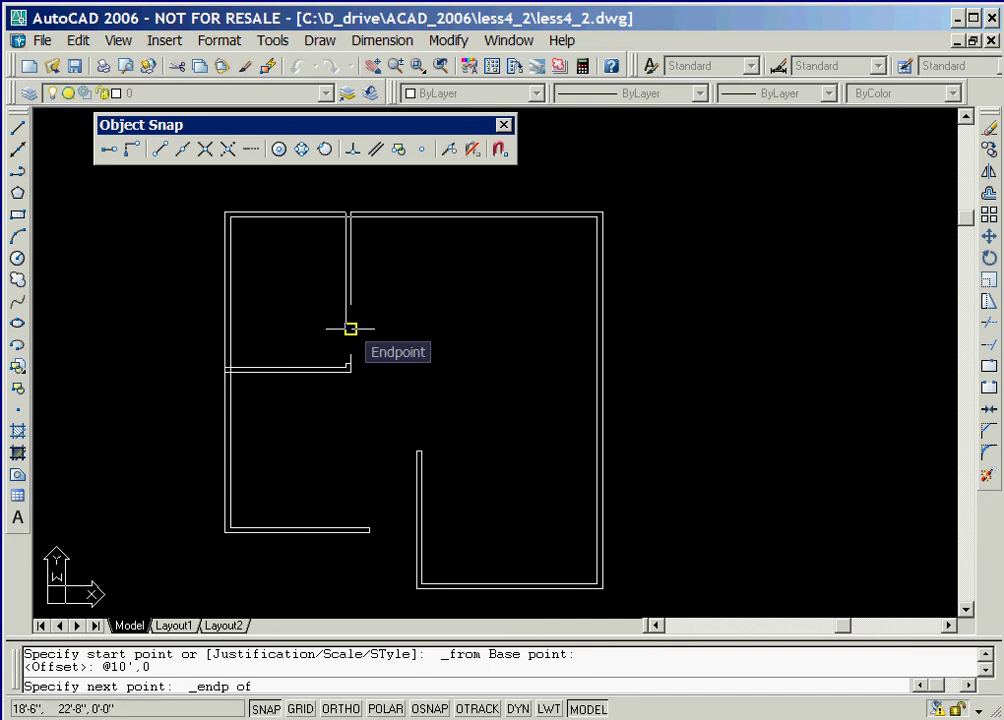
pyautogui.click(350, 328)
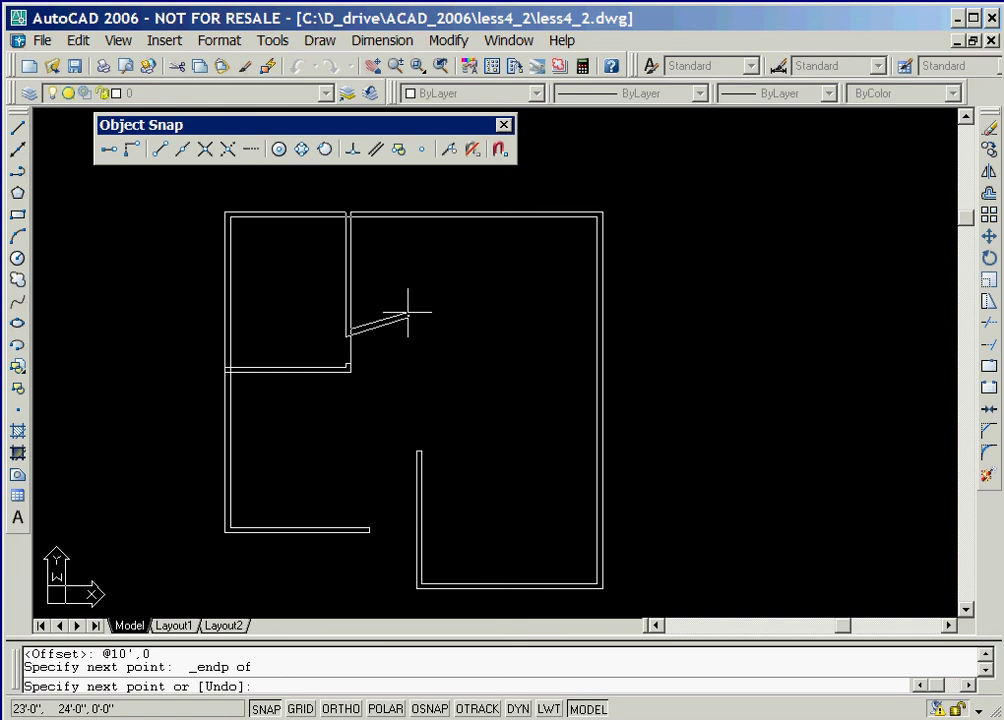
pyautogui.rightClick(408, 314)
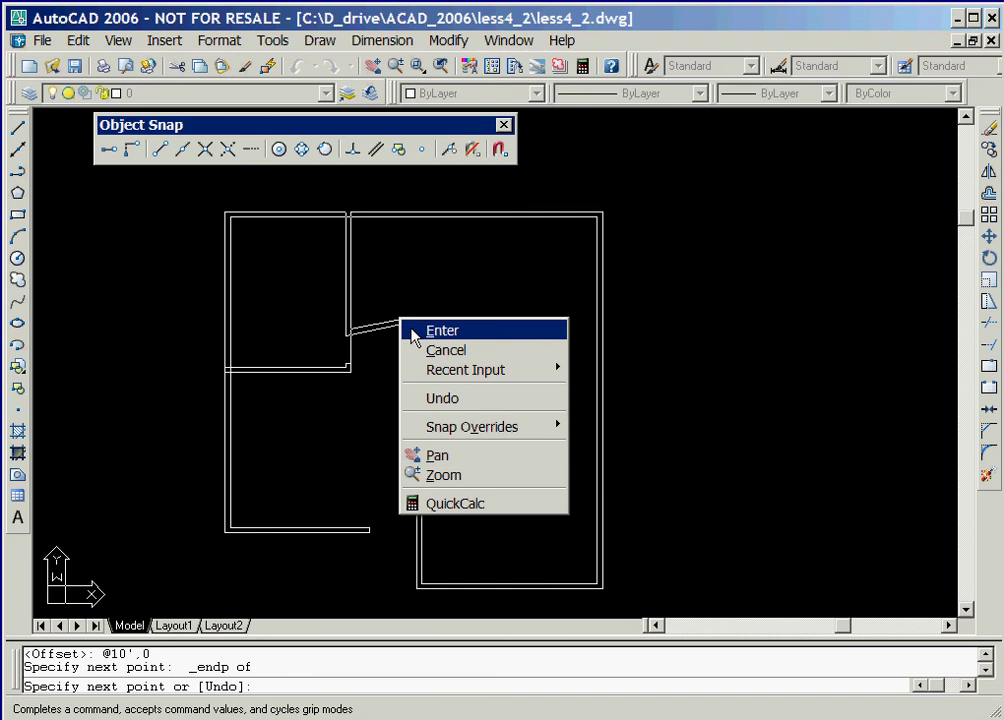
pyautogui.click(440, 331)
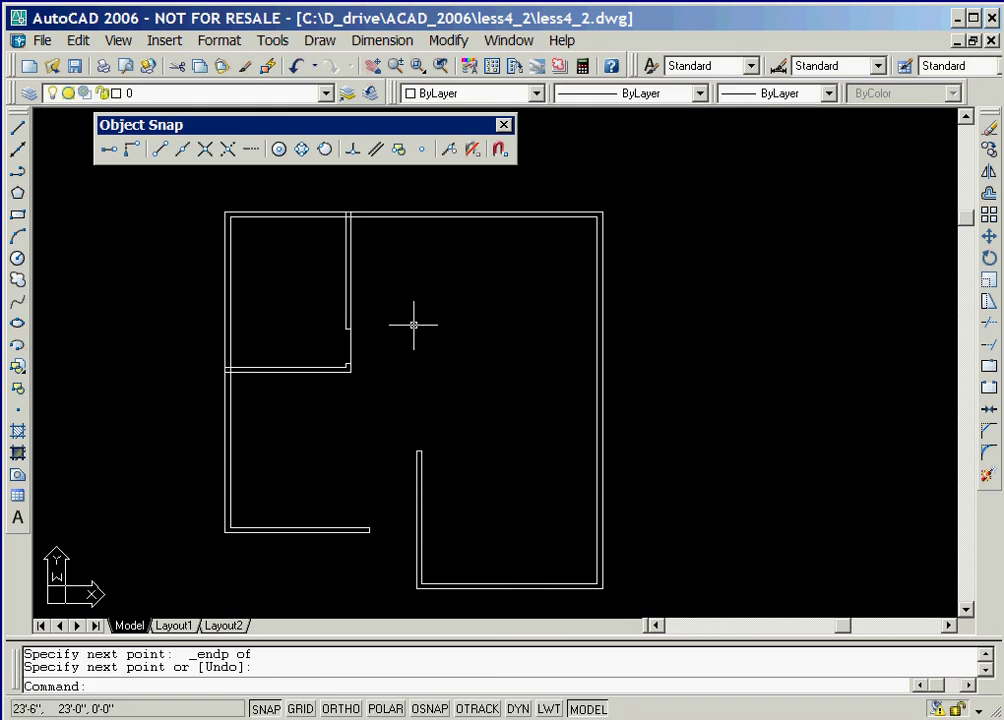
pyautogui.click(449, 40)
pyautogui.moveTo(469, 103)
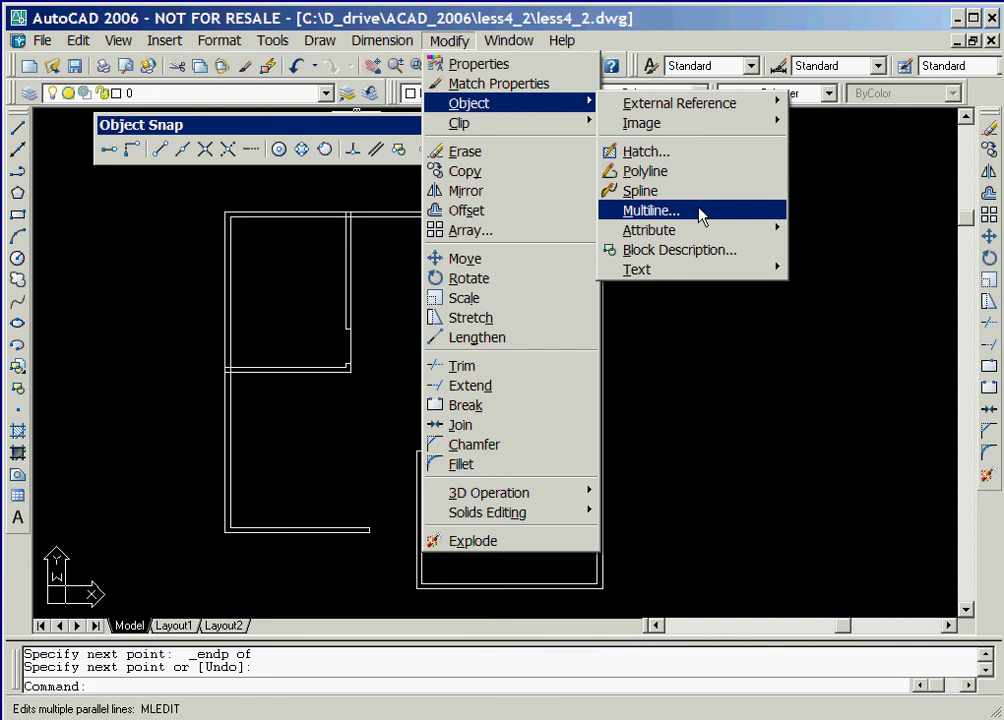
# - With SNAP off, apply Open Tee to the closet wall and new partition where they meet the outer walls
pyautogui.click(701, 211)
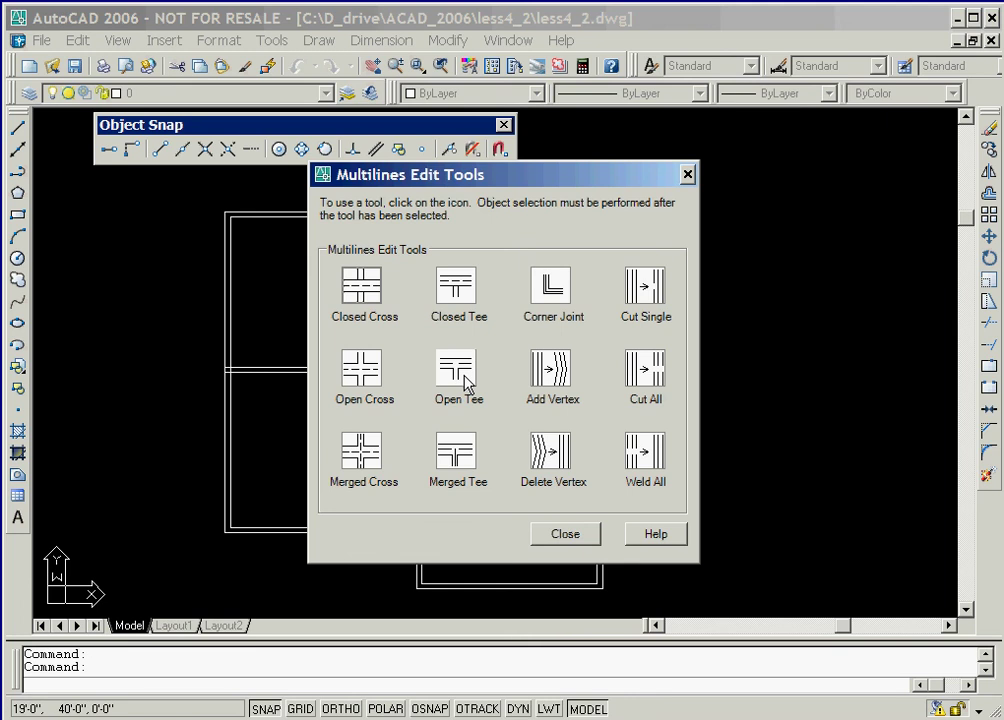
pyautogui.click(457, 370)
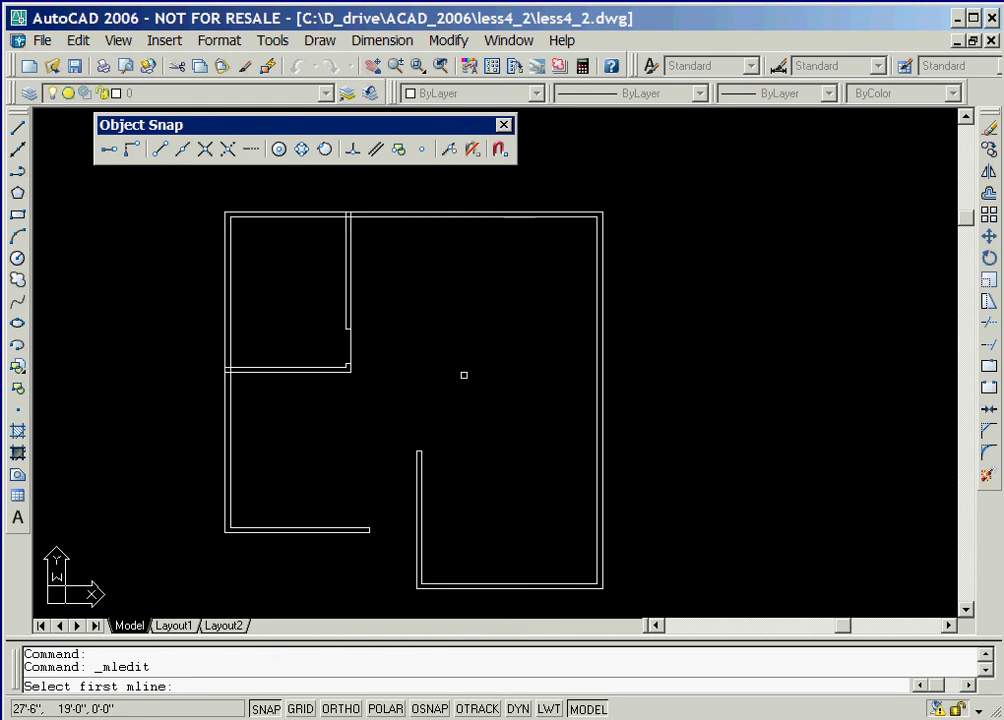
pyautogui.click(265, 709)
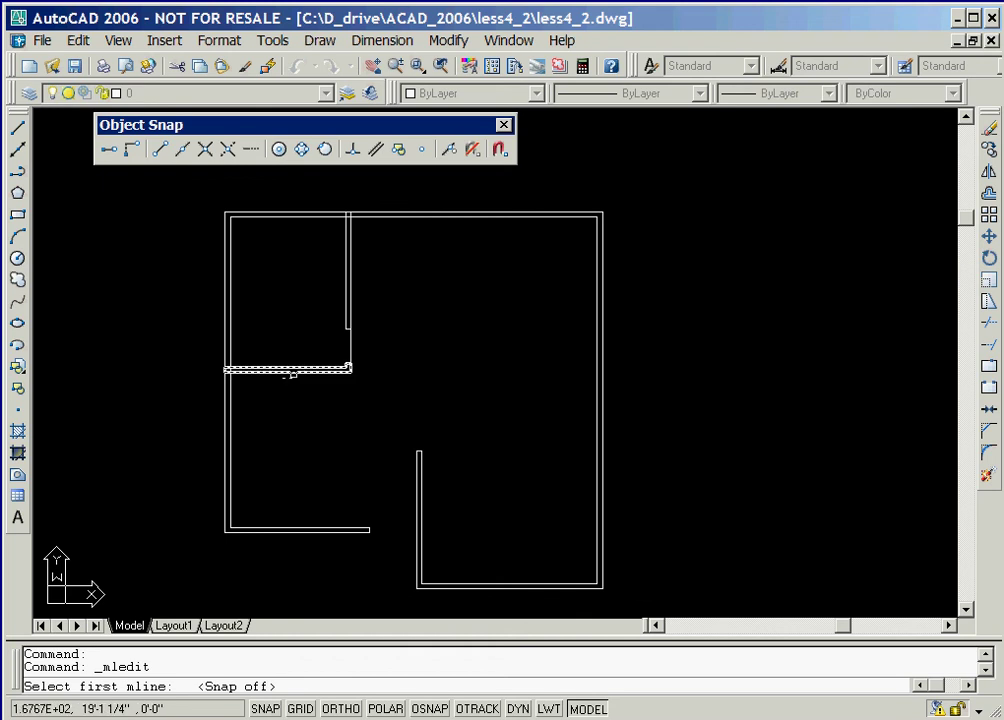
pyautogui.click(289, 371)
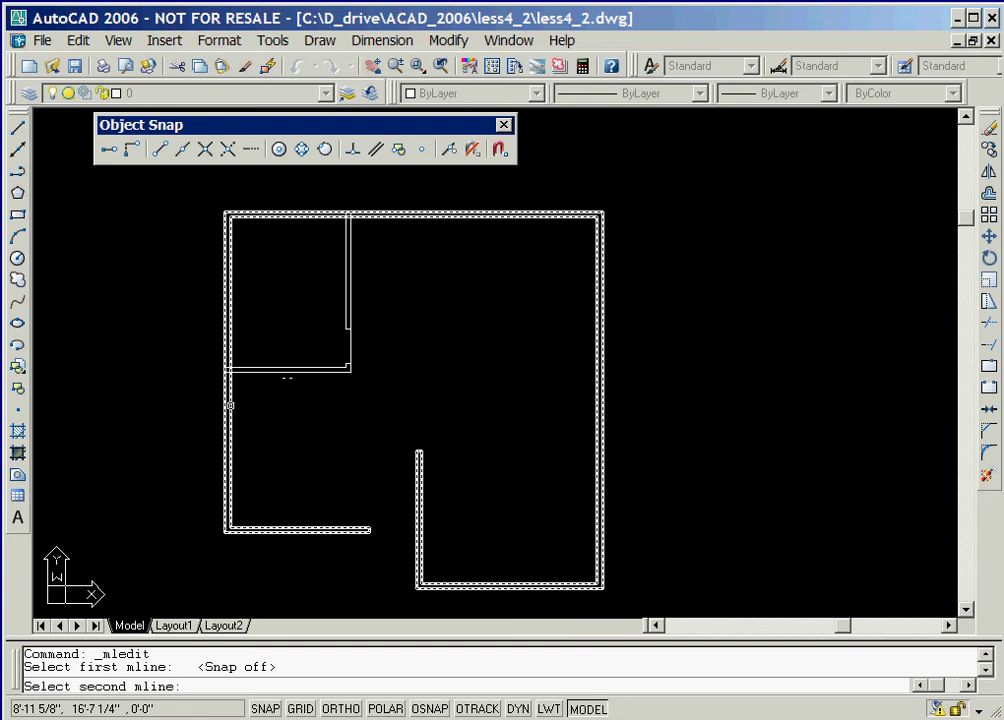
pyautogui.click(230, 405)
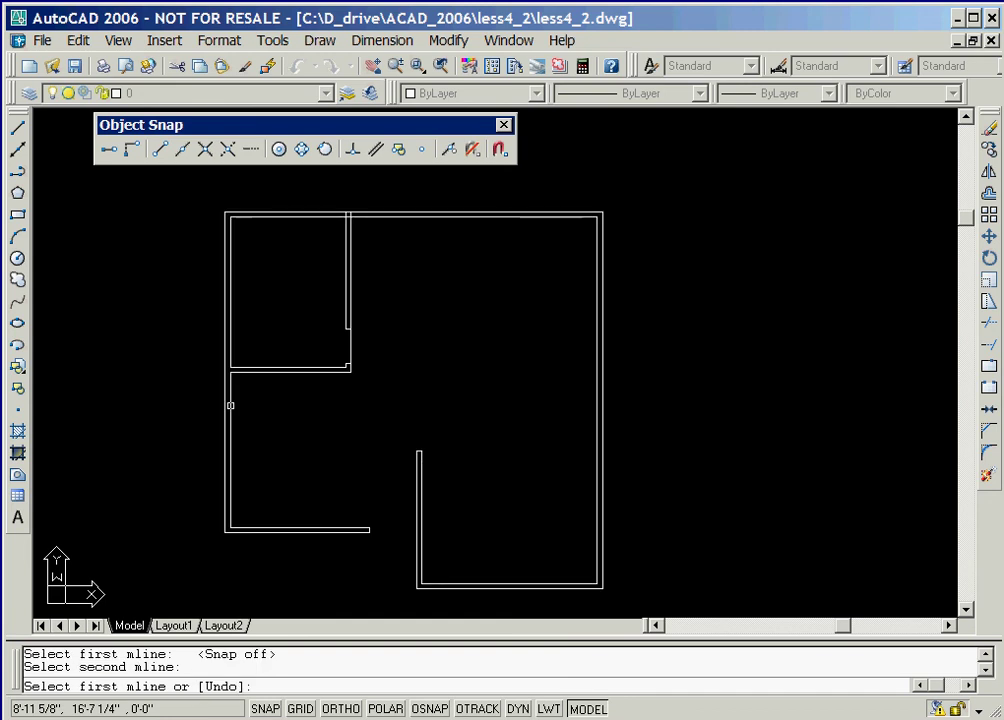
pyautogui.click(350, 248)
pyautogui.click(387, 215)
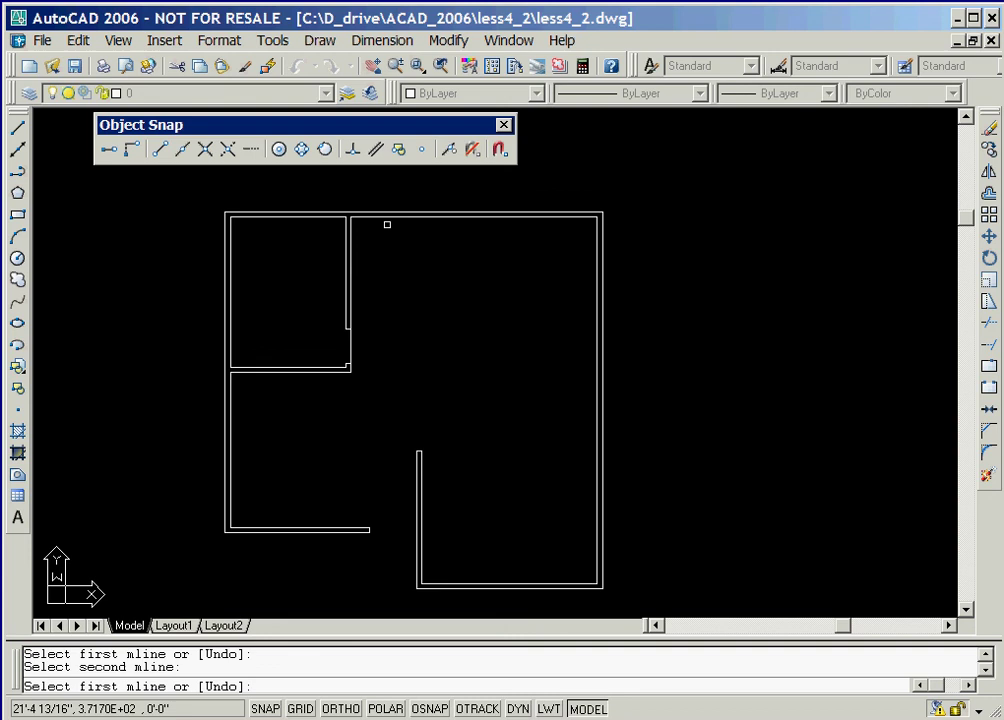
pyautogui.rightClick(392, 247)
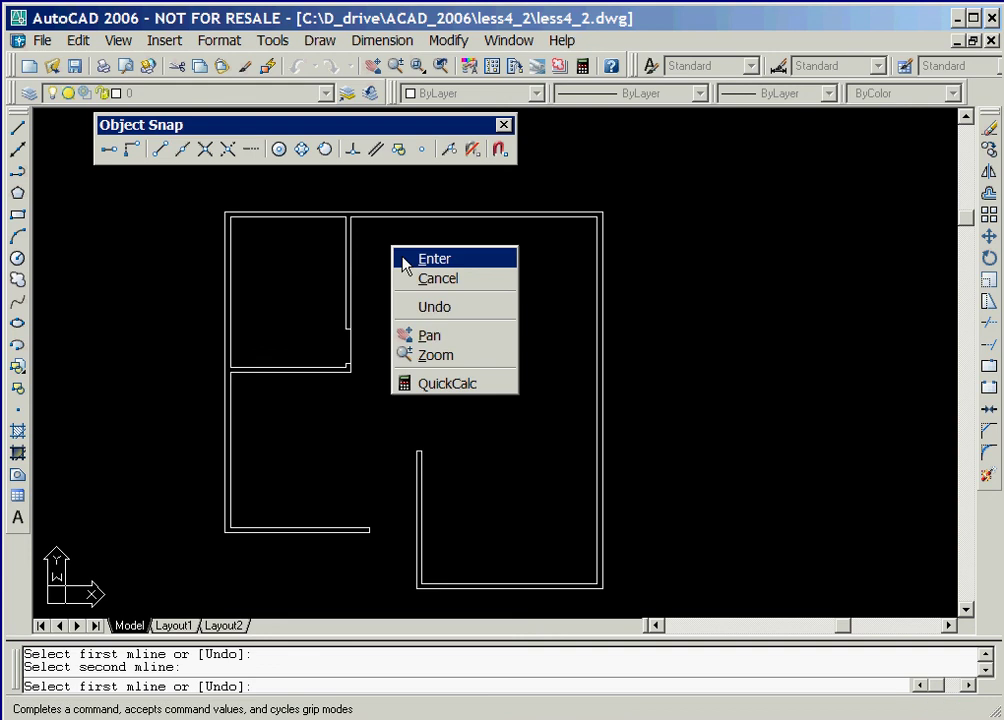
pyautogui.click(430, 259)
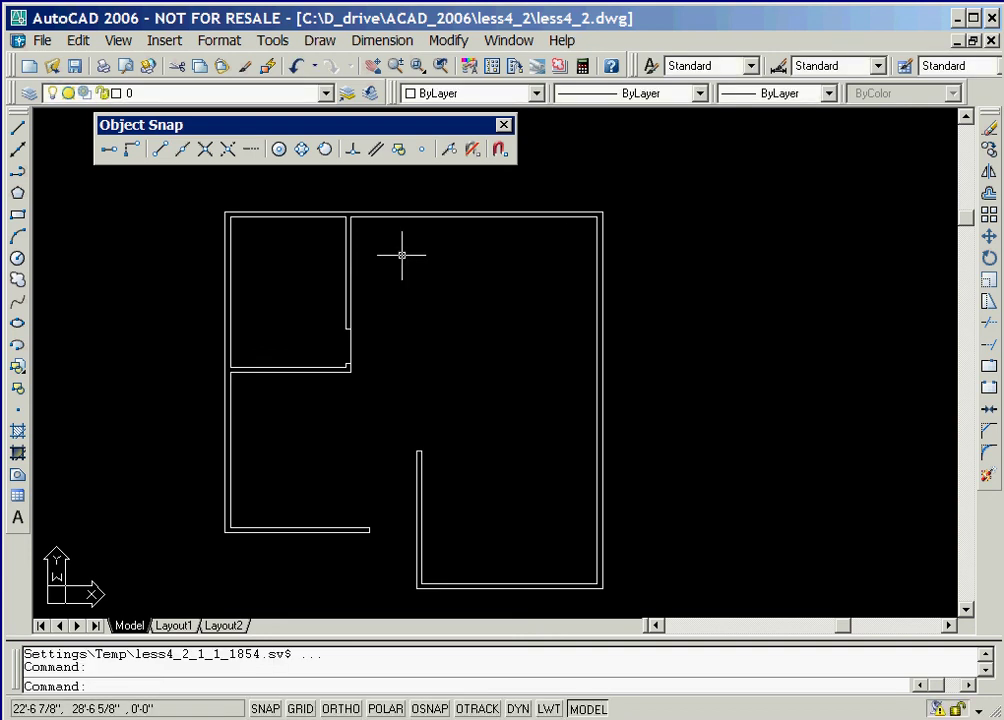